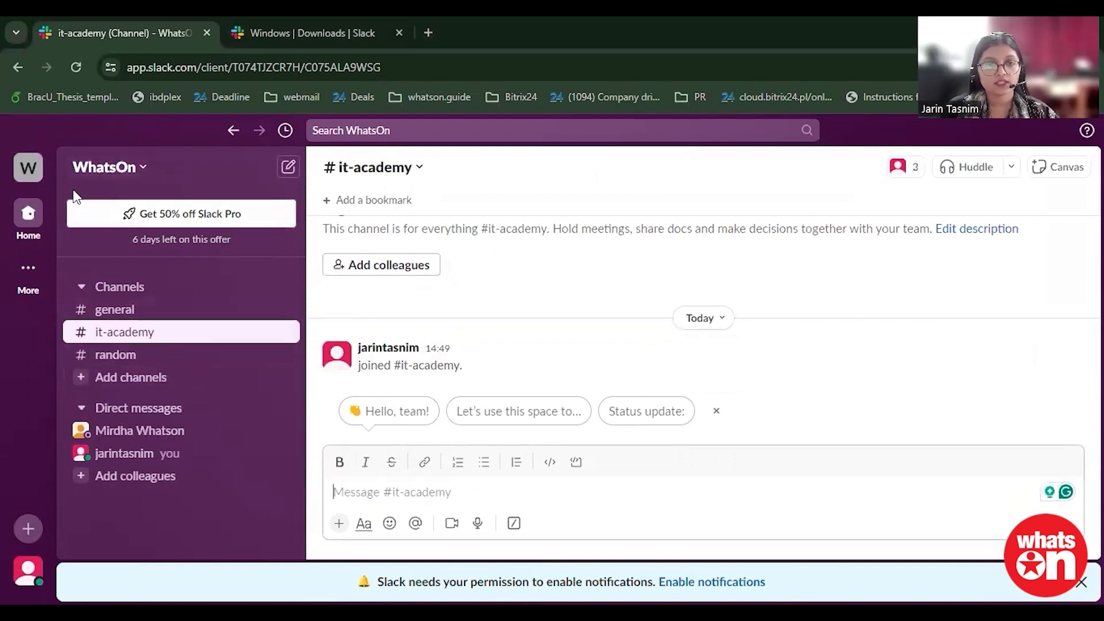
click(143, 167)
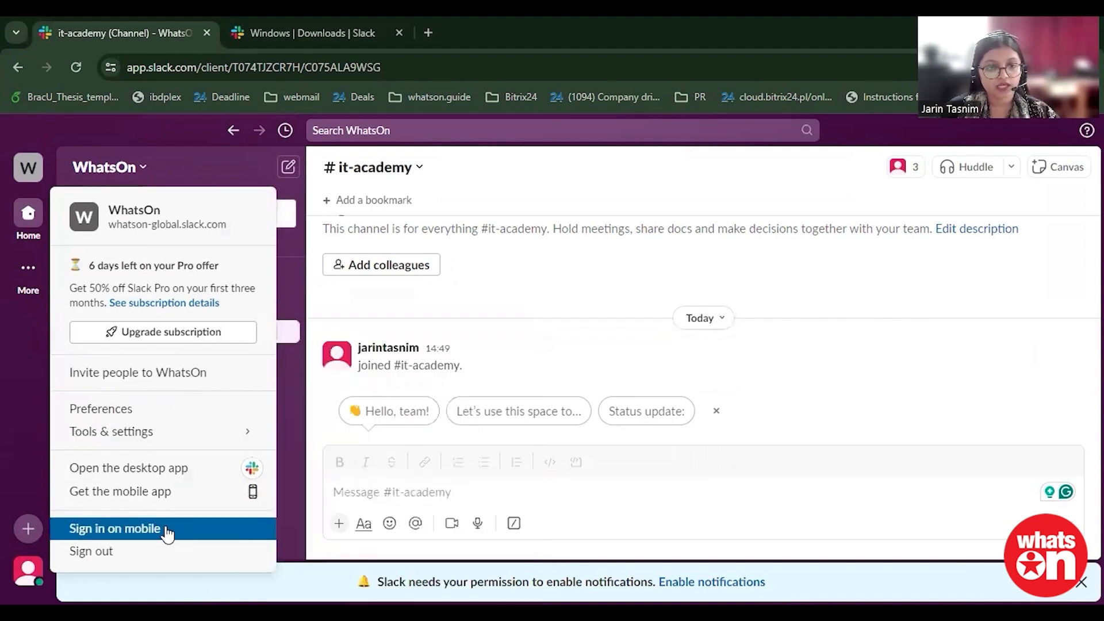
click(231, 163)
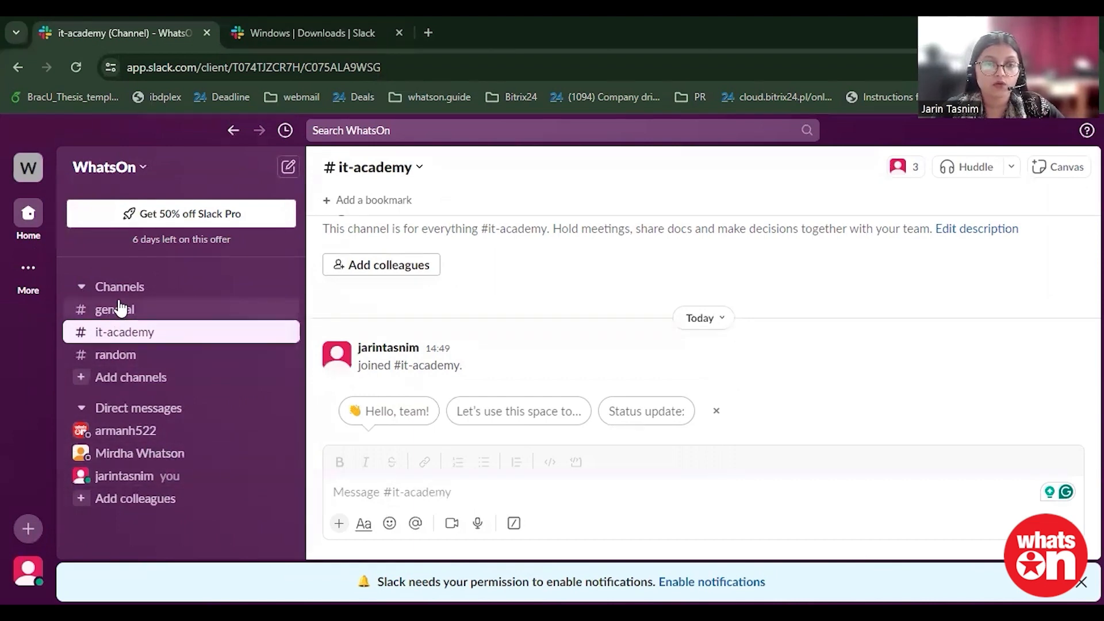
Step: Create a private channel named marketing, skipping the step of adding people
click(121, 378)
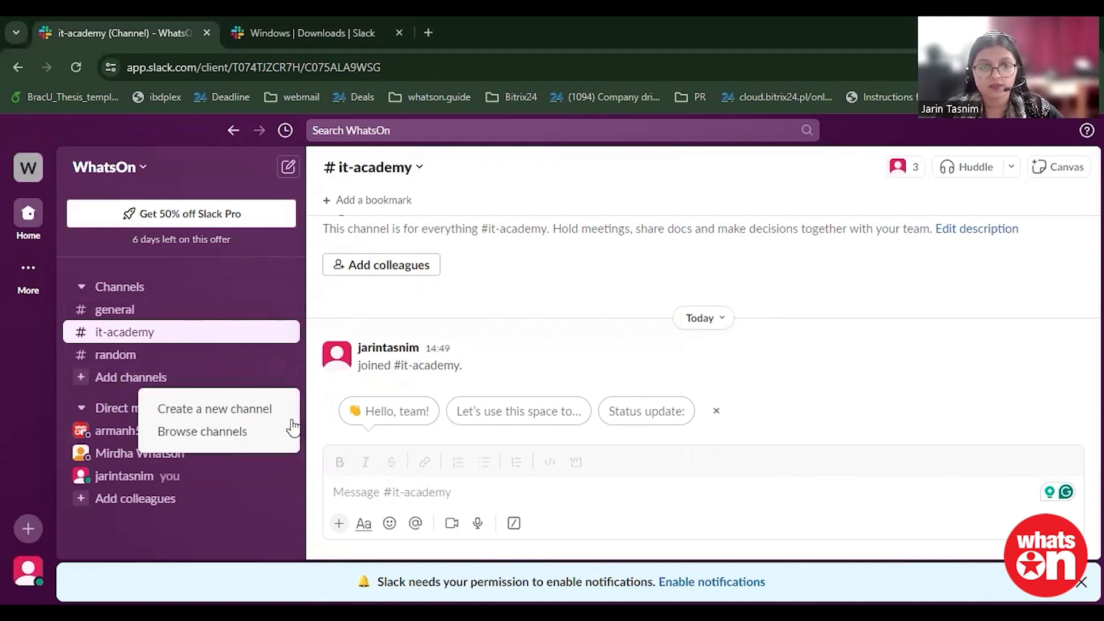
click(225, 411)
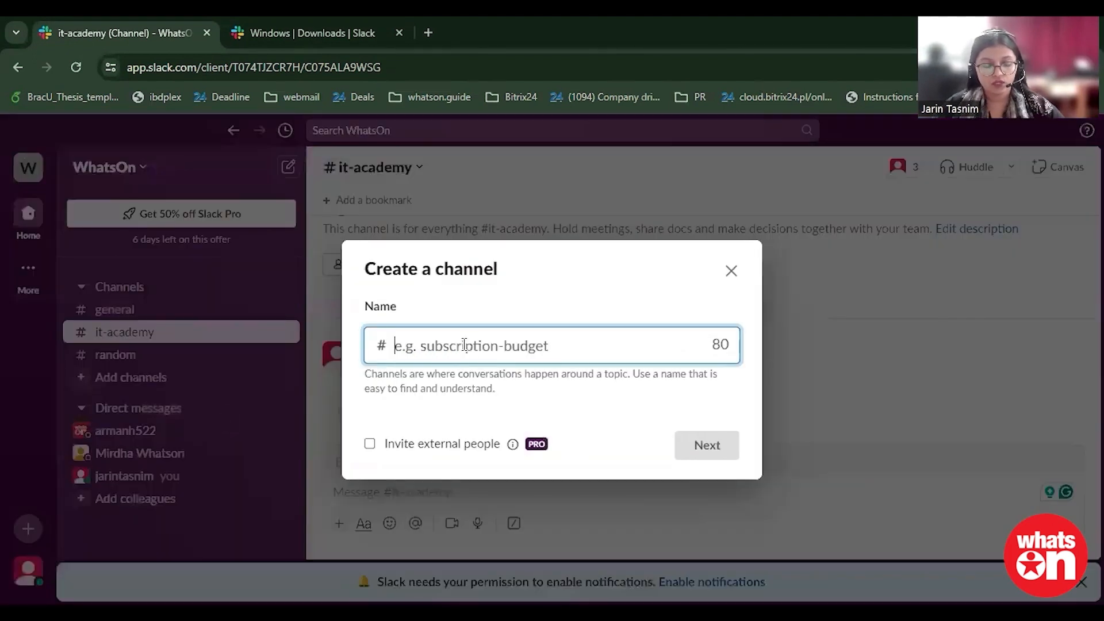
text(mark)
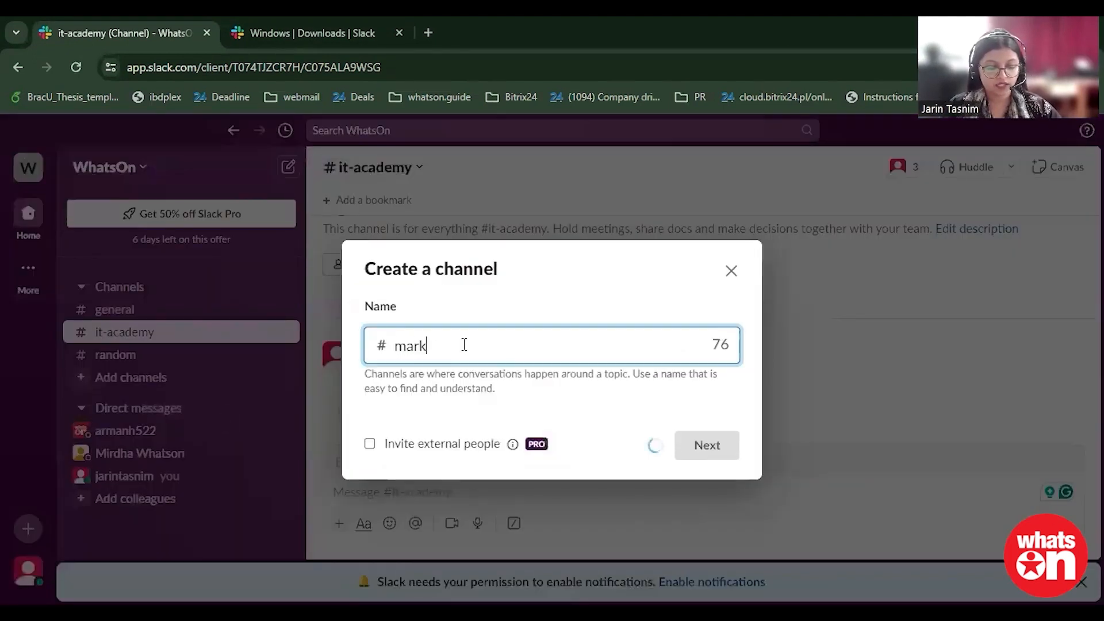
text(eting-)
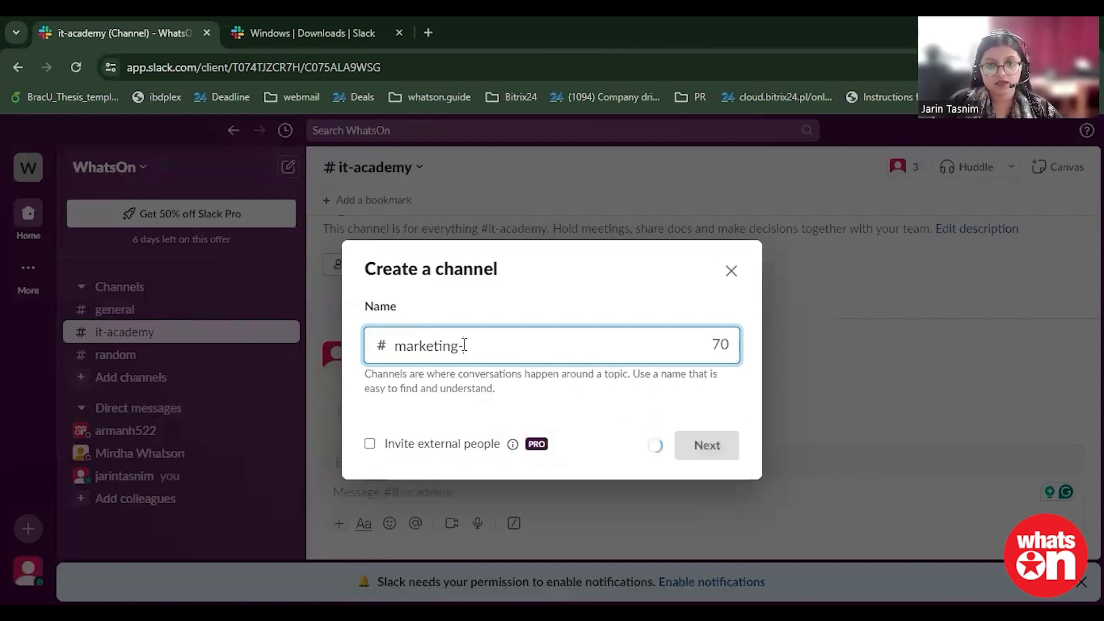
key(BackSpace)
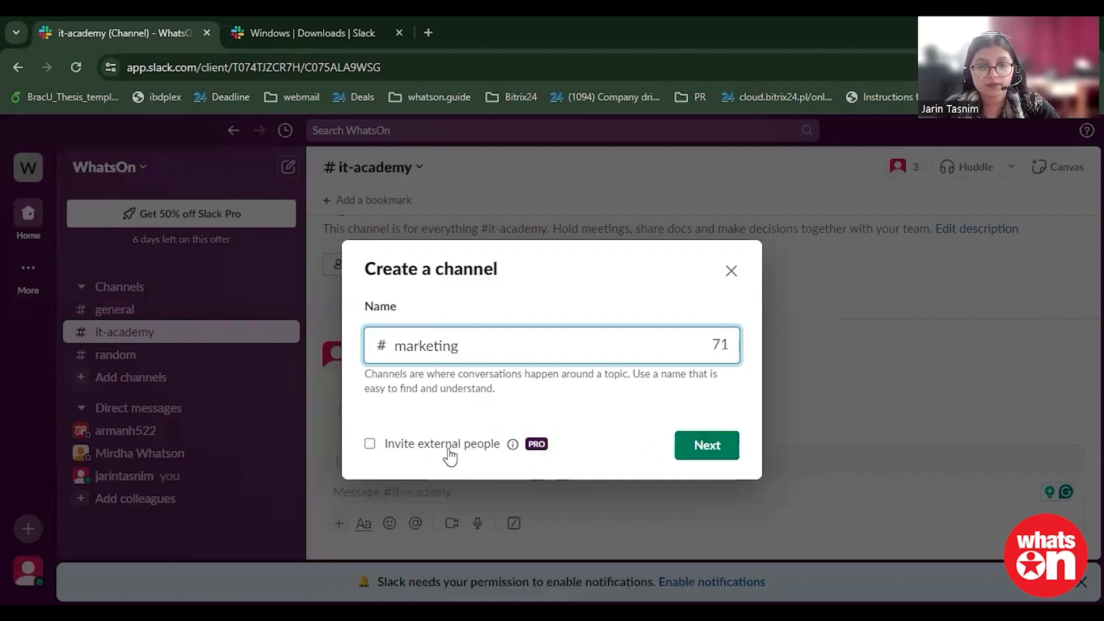
click(699, 452)
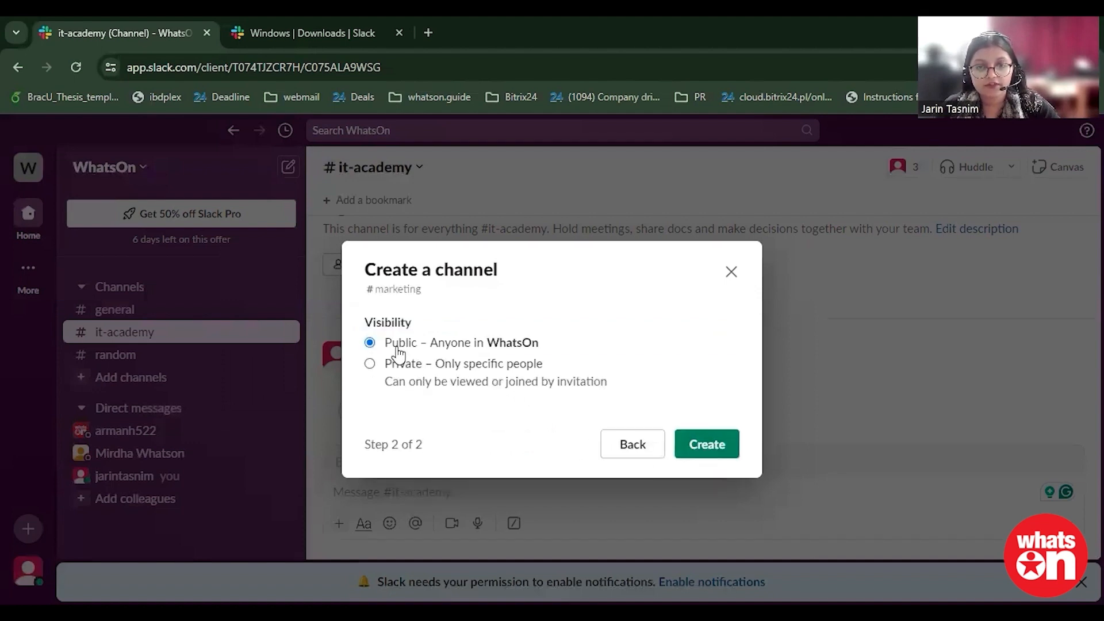
click(707, 446)
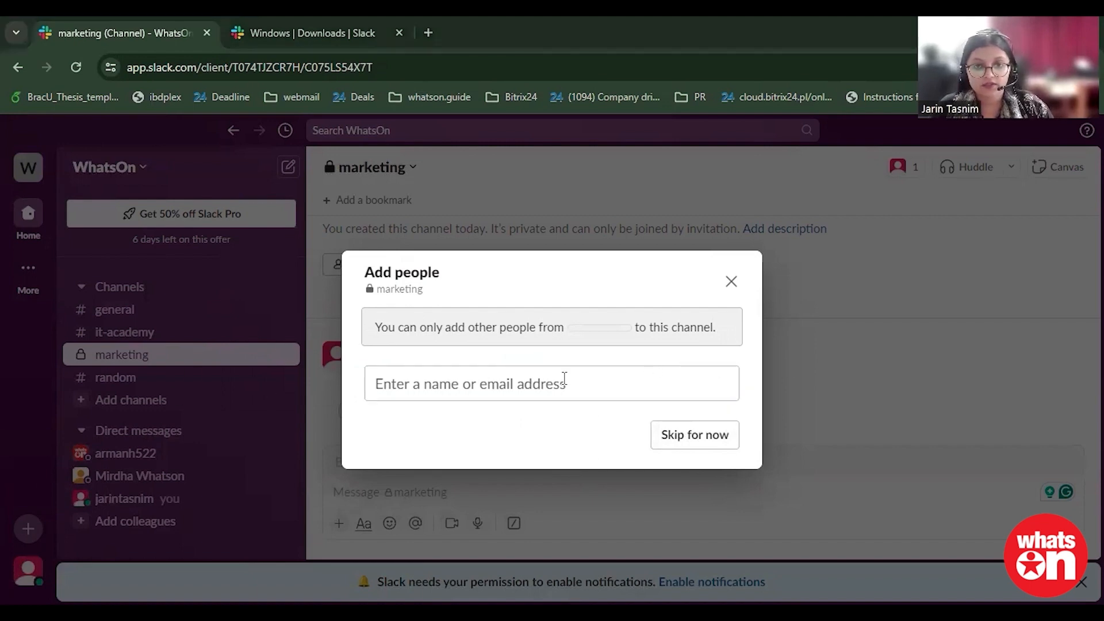
click(710, 436)
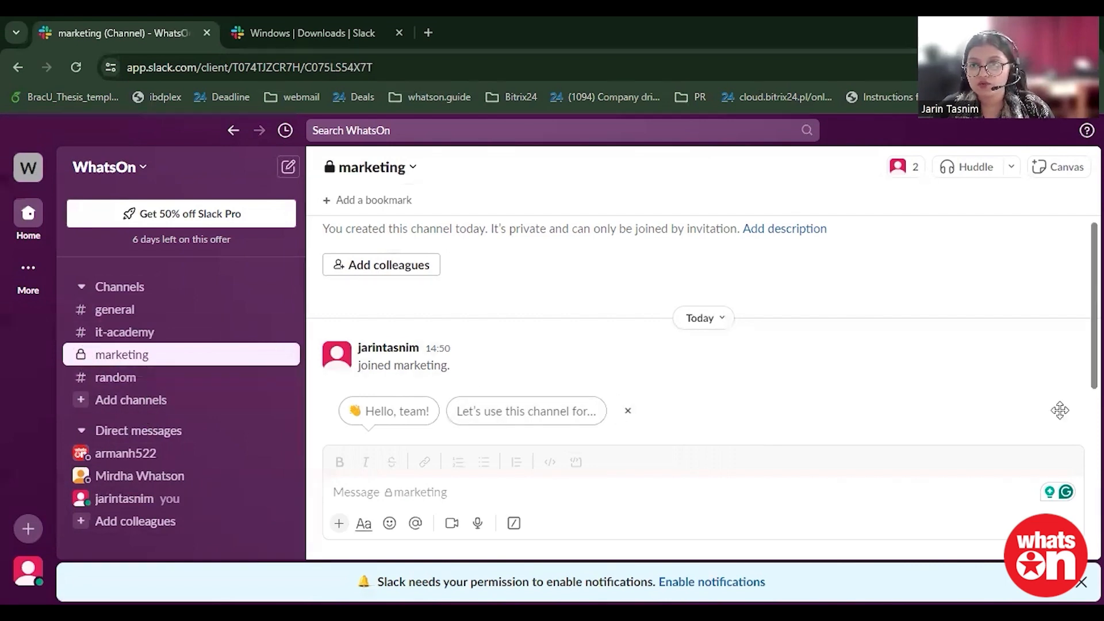
Step: Review the member list of the marketing channel
click(900, 169)
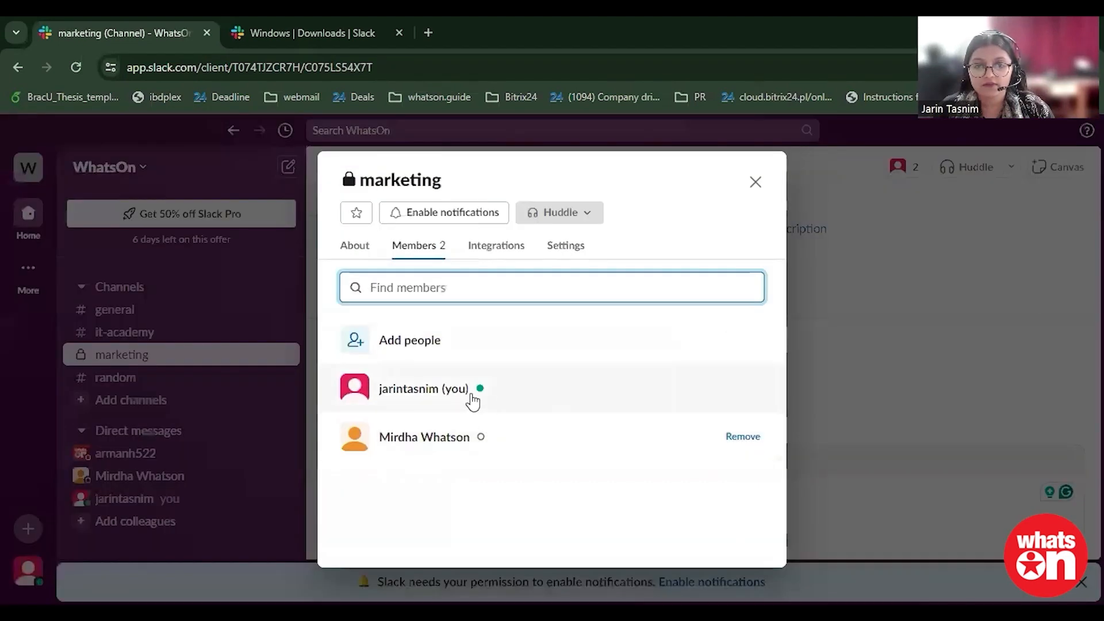
click(756, 183)
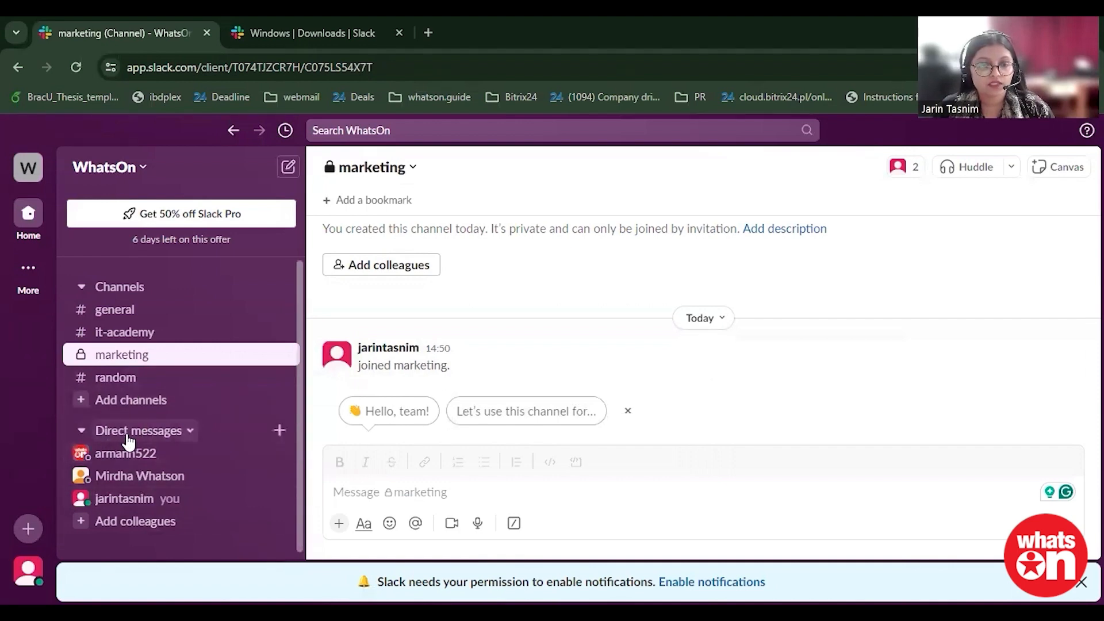
Step: Send the direct message hii to the colleague with the orange default avatar
click(126, 485)
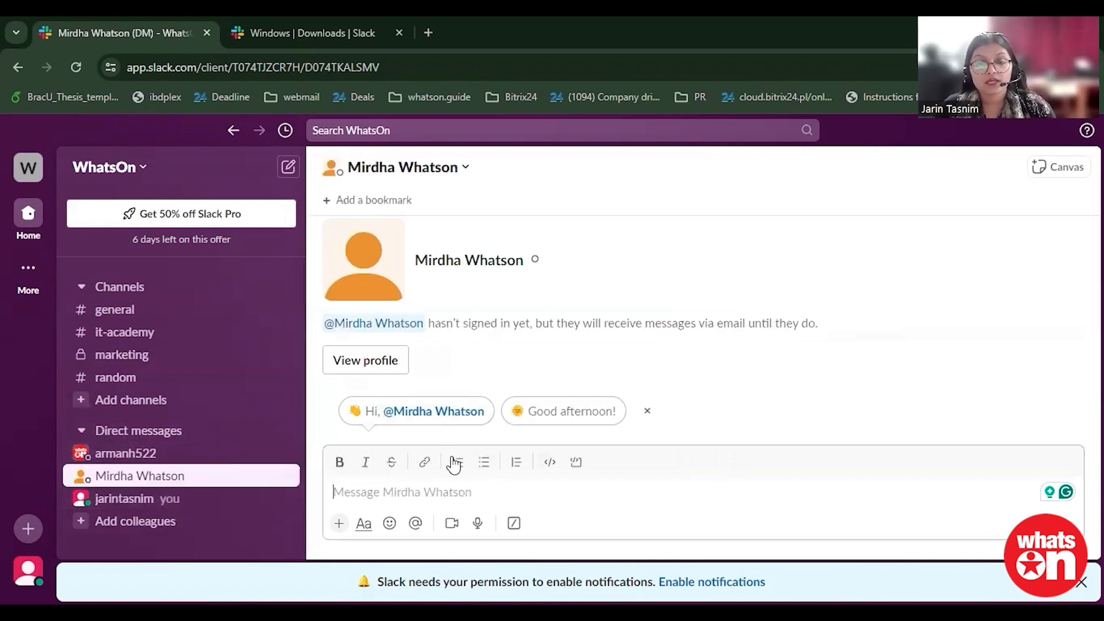
text(hii)
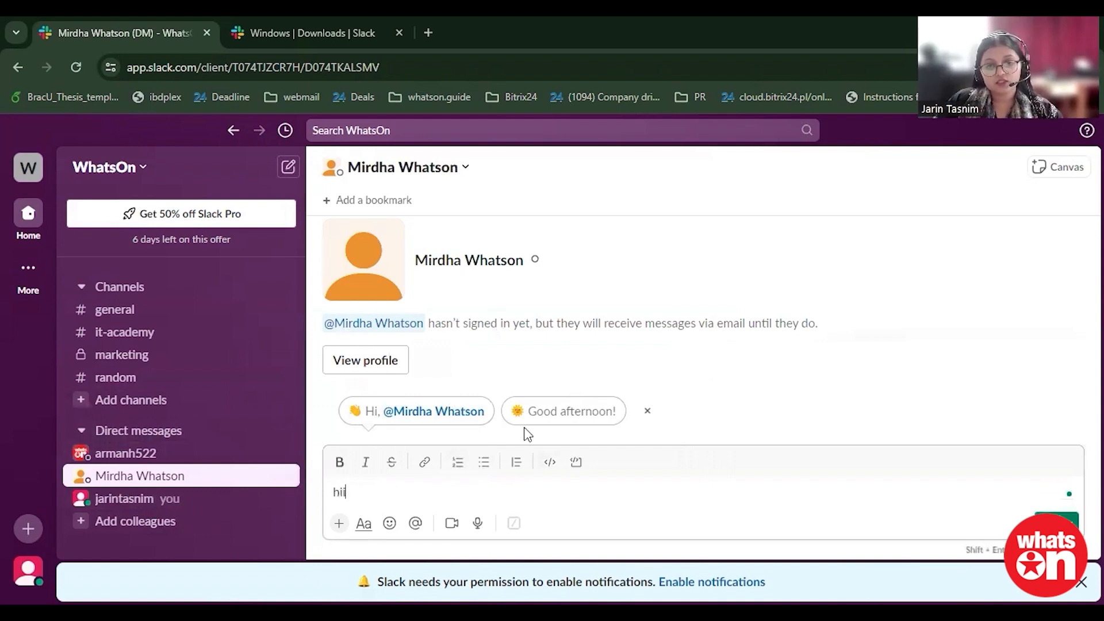
key(Return)
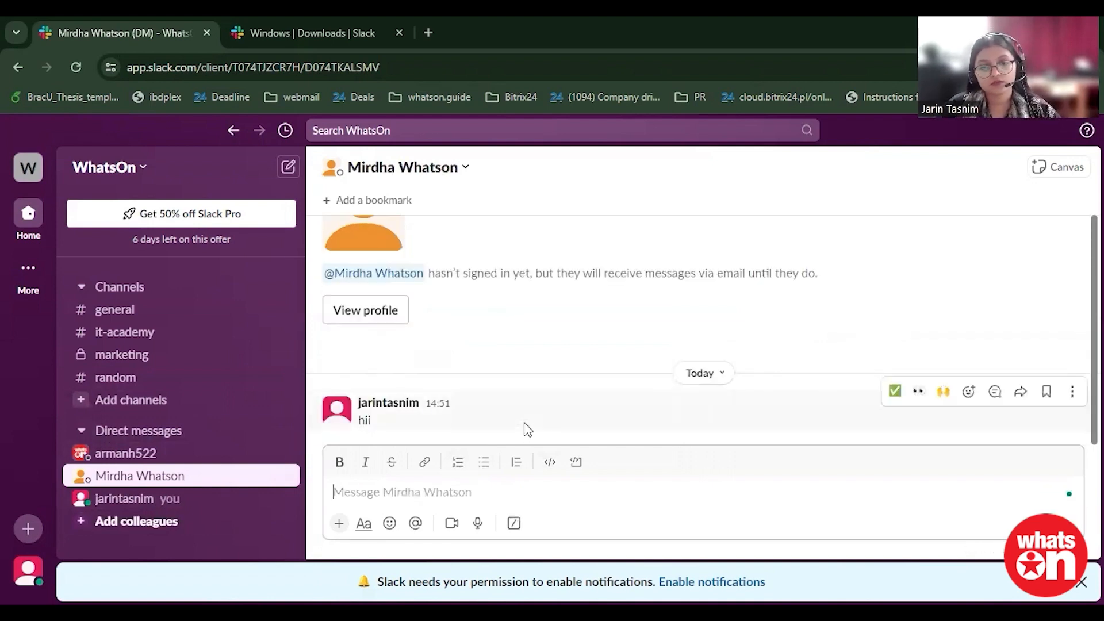
Step: Send the direct message hii to the colleague with the red logo avatar
click(154, 457)
text(hii)
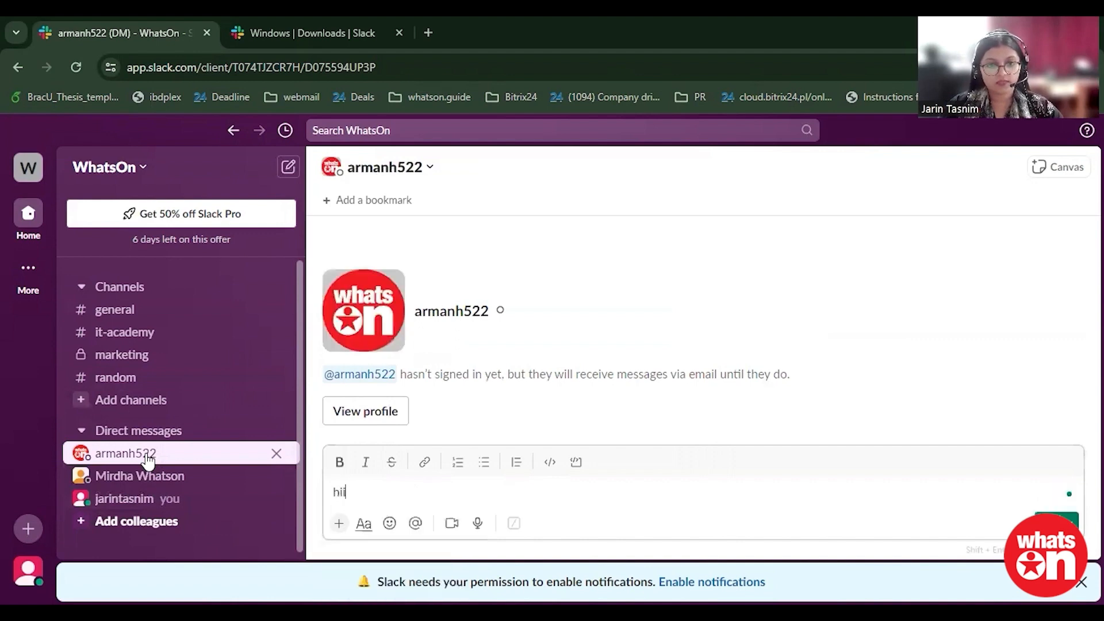
key(Return)
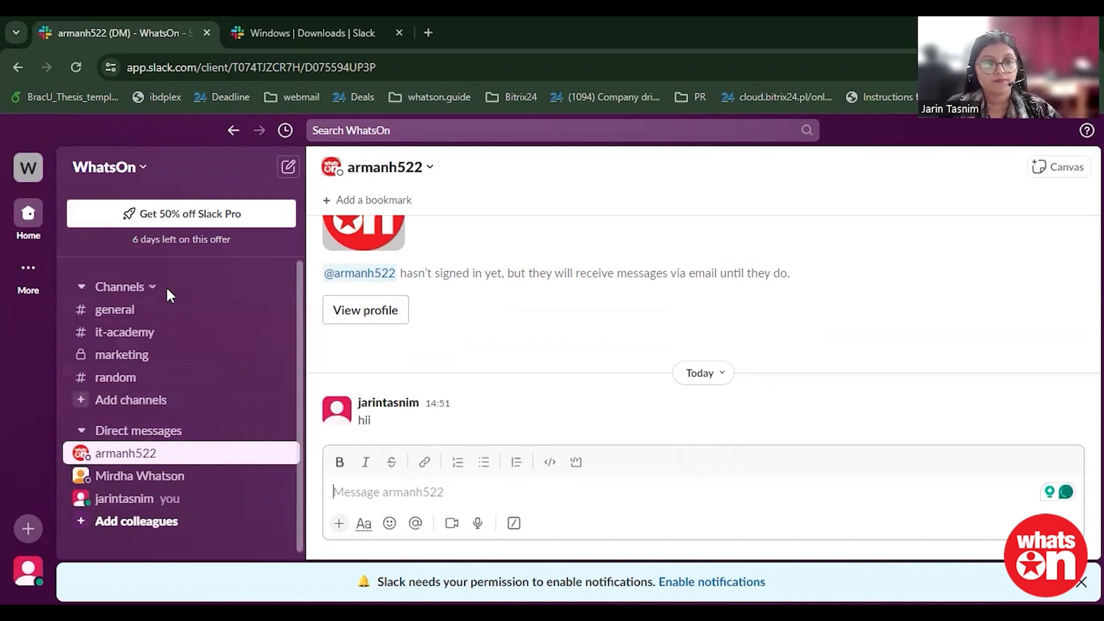
Step: In the general channel, compose hii everyone and mention both workspace colleagues in the message
click(156, 311)
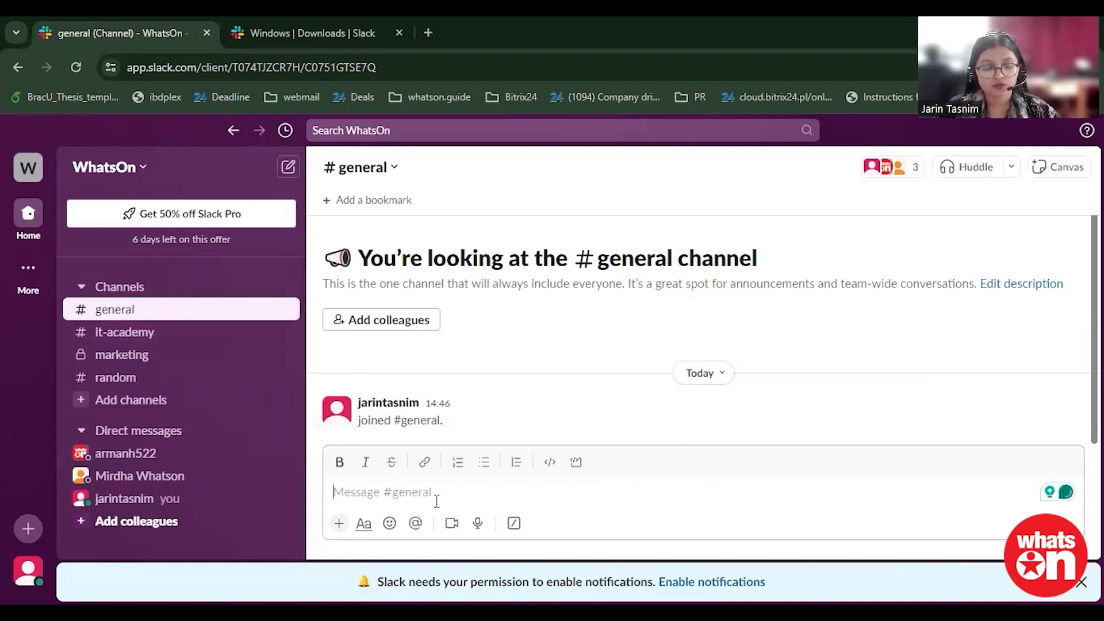
text(hii e)
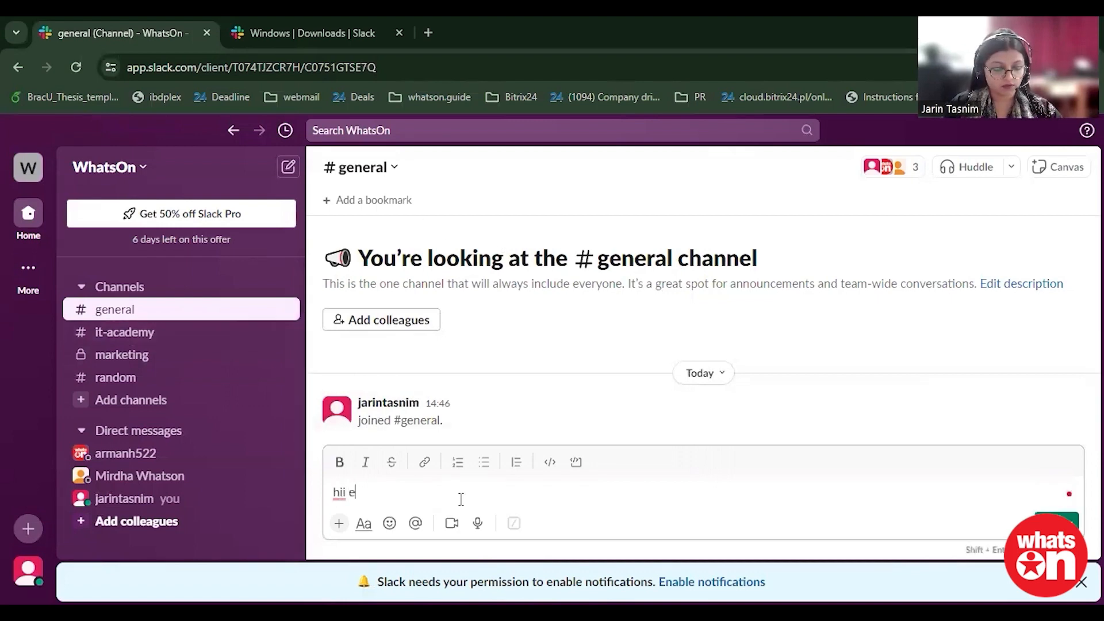
text(veryone)
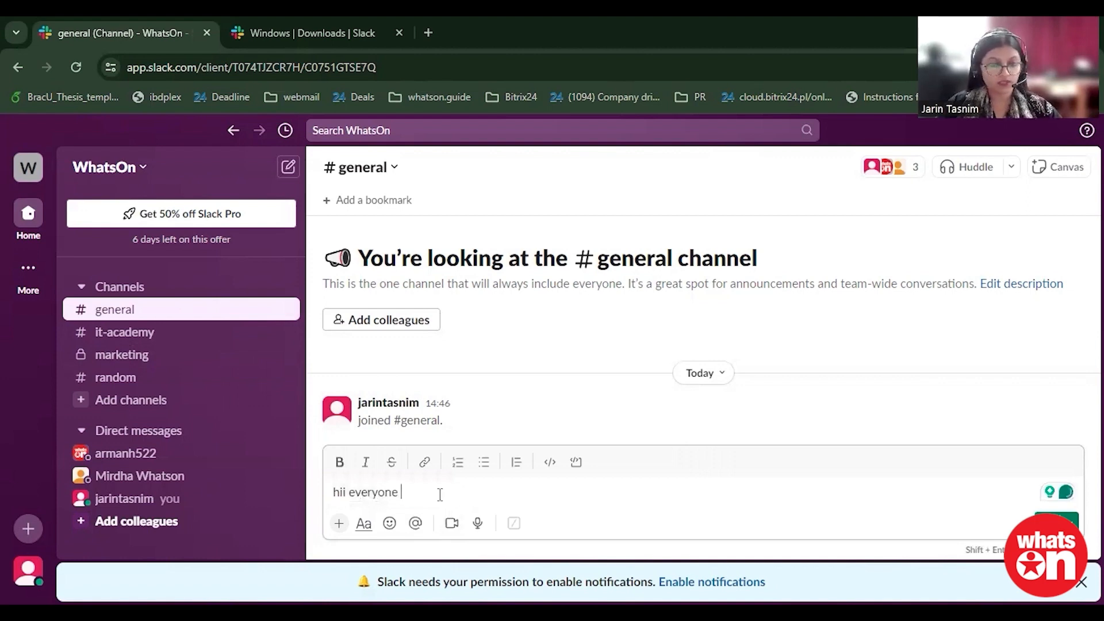
click(415, 522)
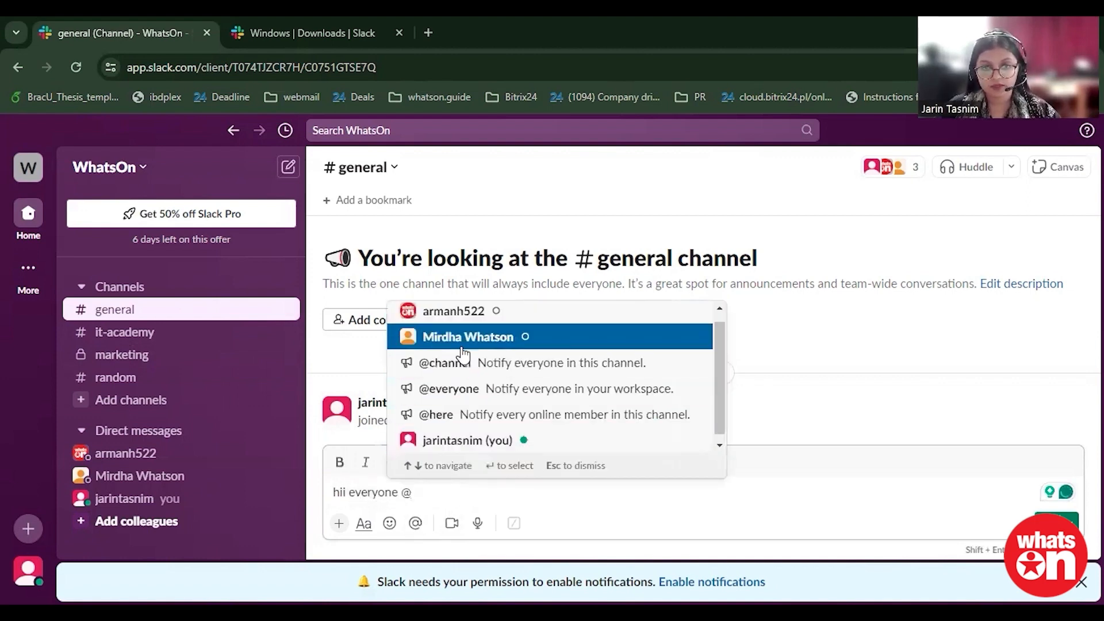
click(464, 344)
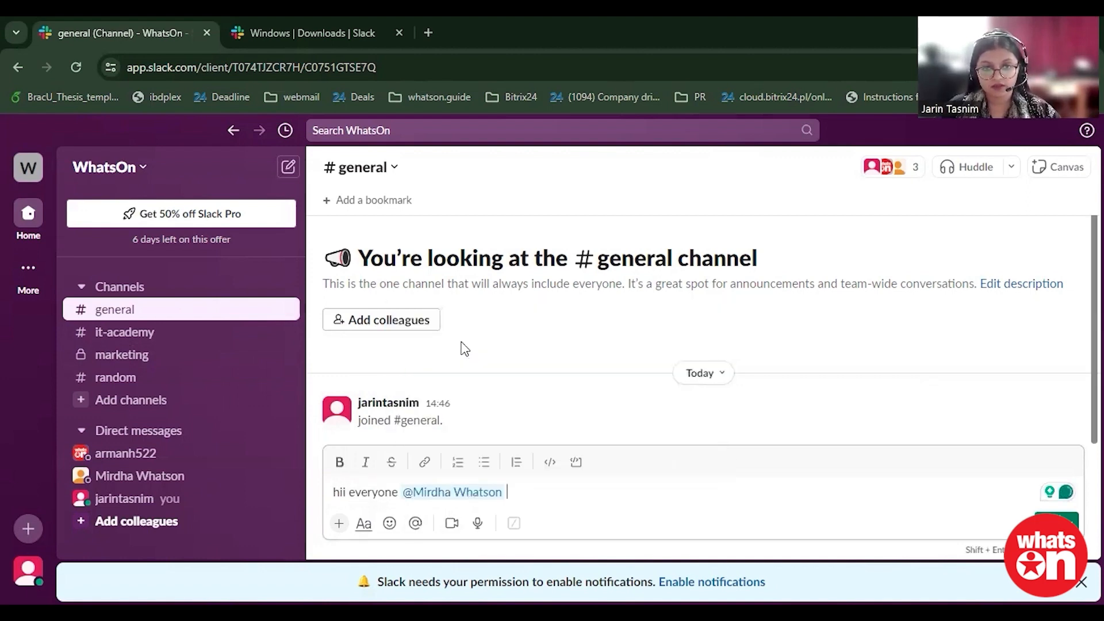
click(415, 522)
click(565, 345)
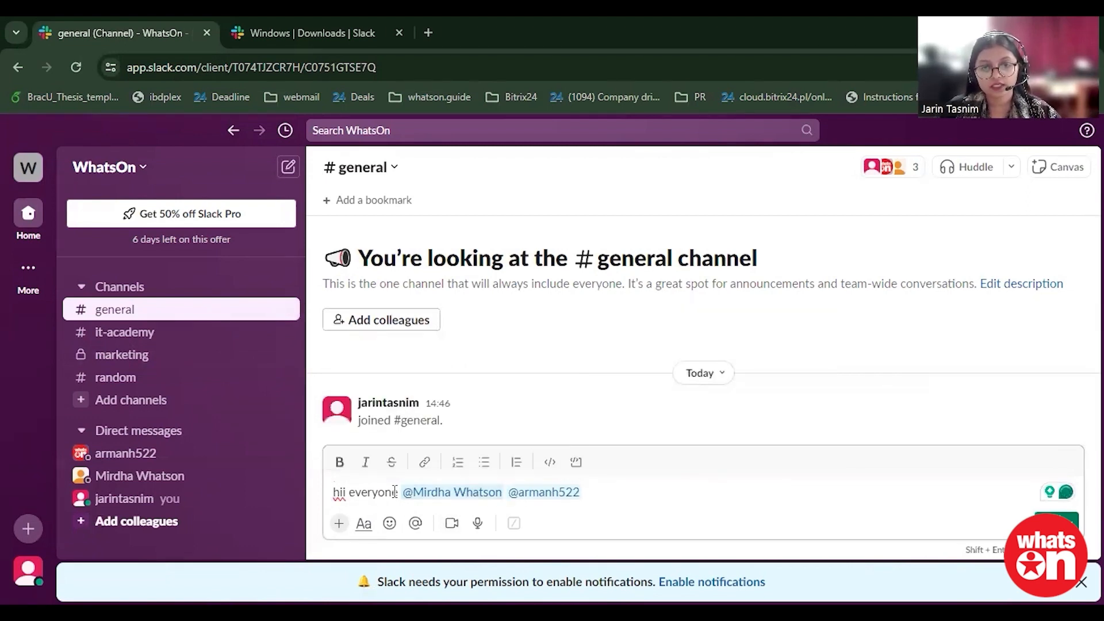
drag(397, 492, 348, 493)
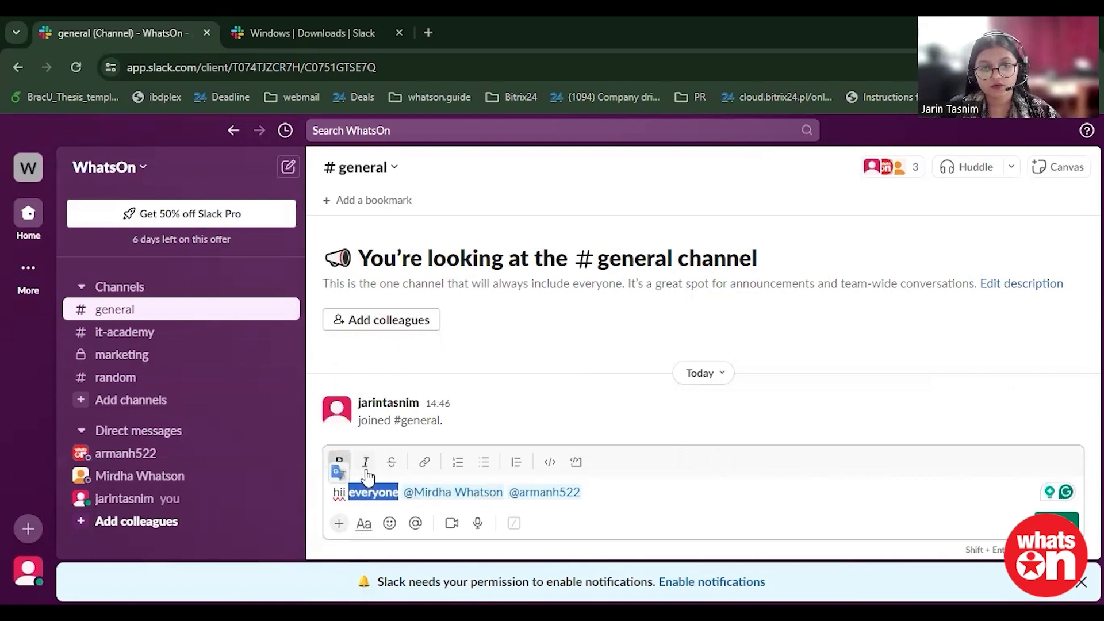
click(424, 463)
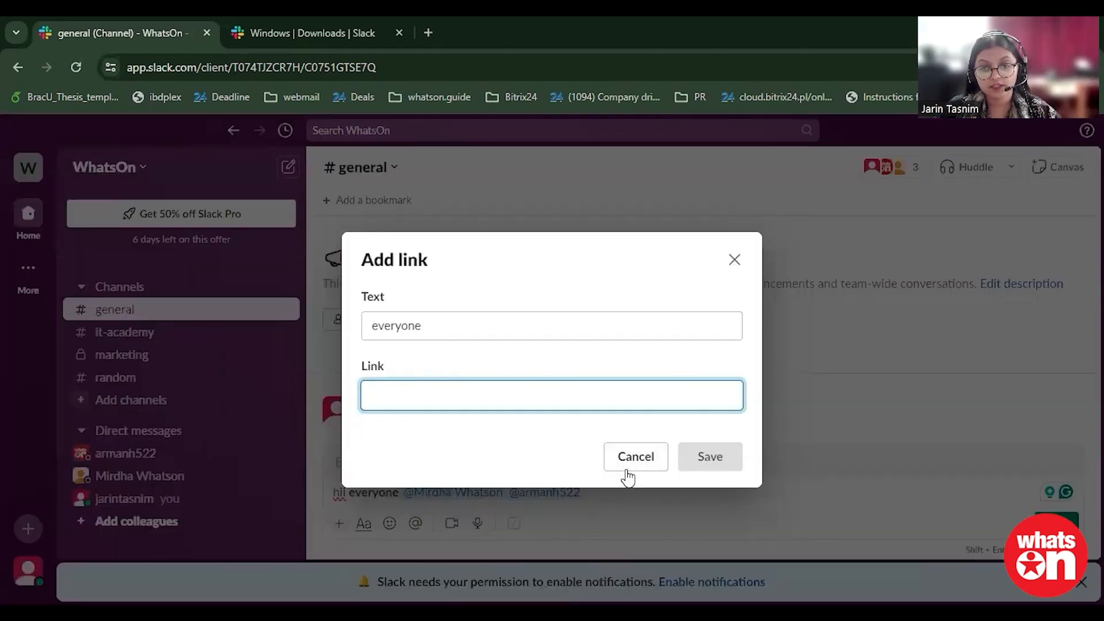
click(736, 261)
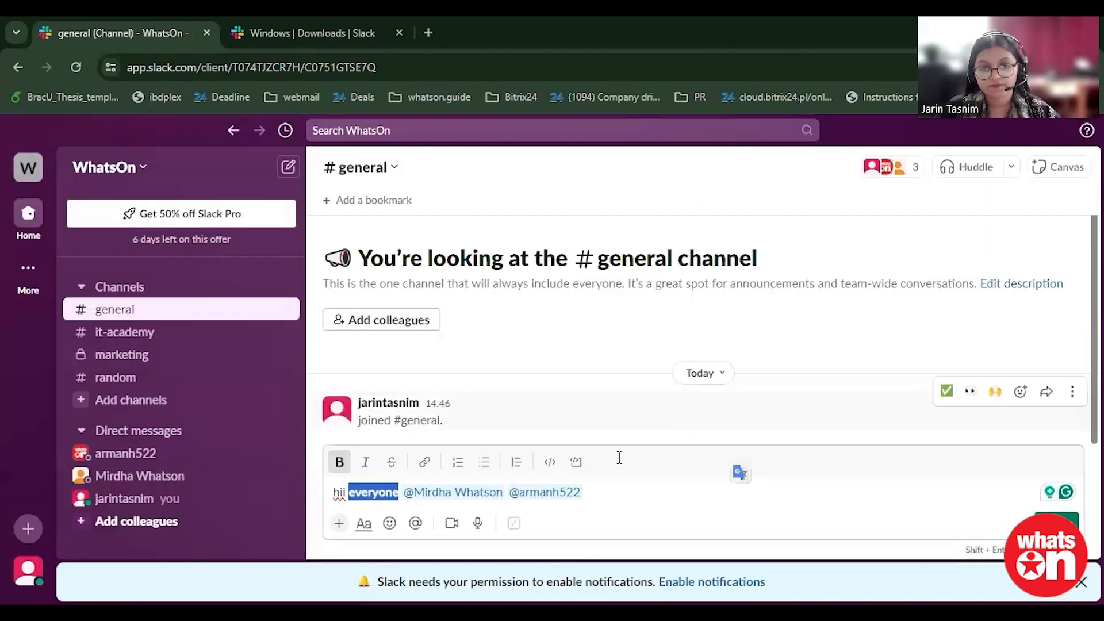
click(585, 492)
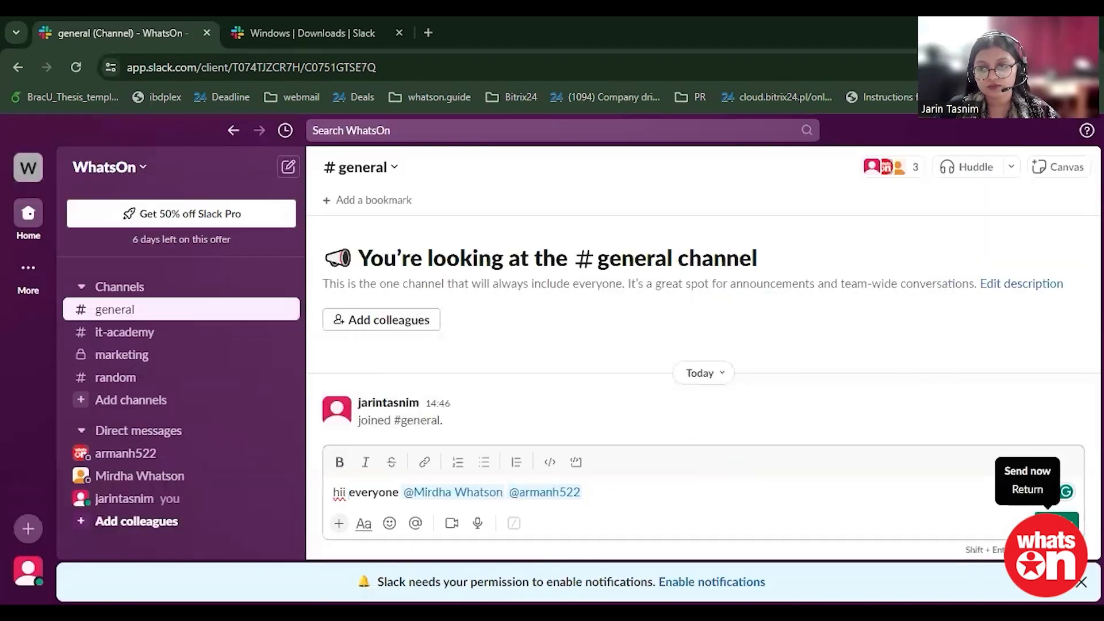
Step: Send the composed message to the general channel
click(1057, 522)
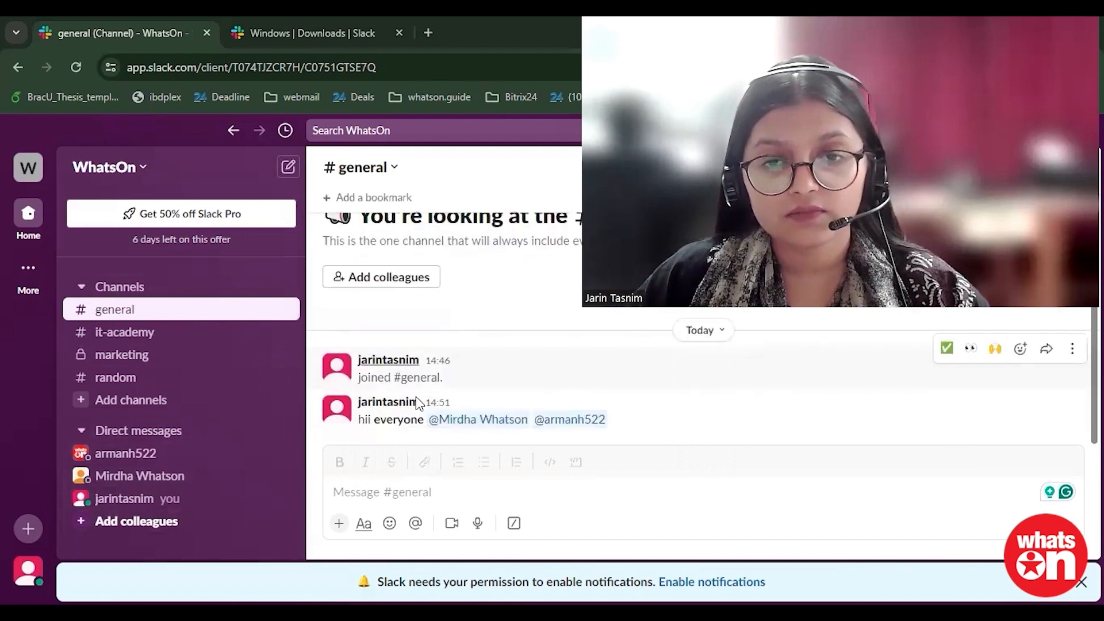
Step: In the random channel, attach image_2024_05_02T05_58_05_280Z.png from the Downloads folder to a new message
click(152, 376)
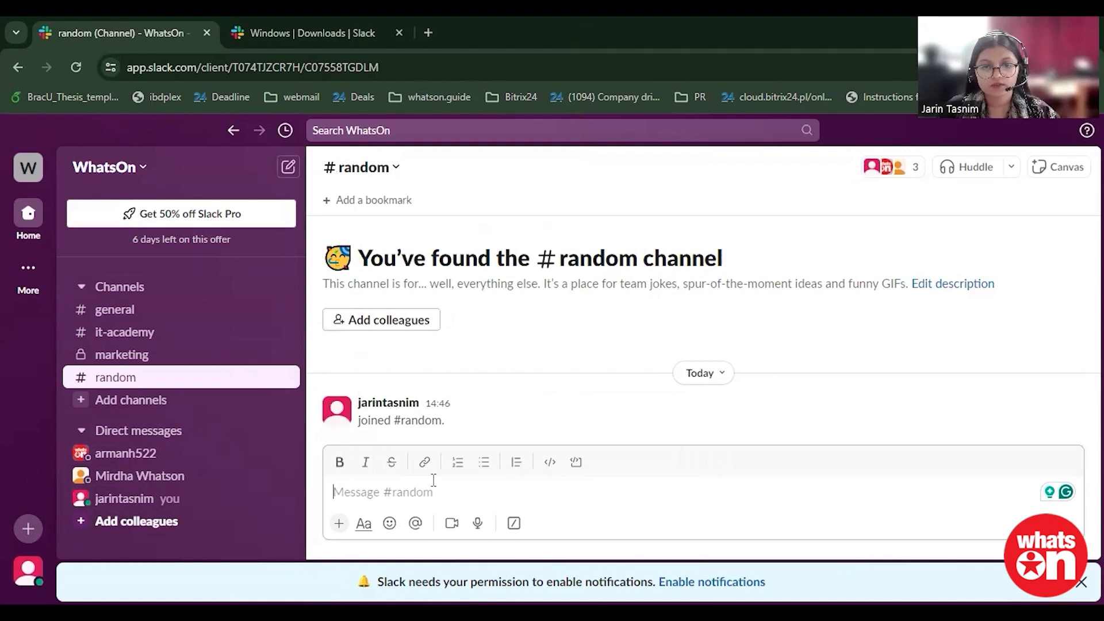
click(340, 524)
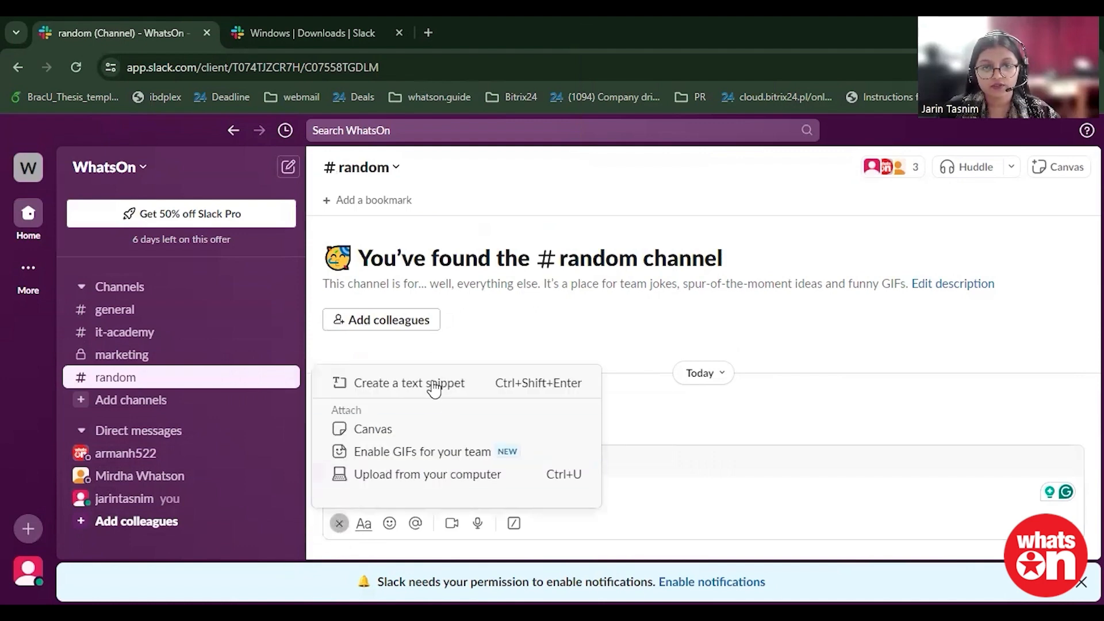
click(396, 484)
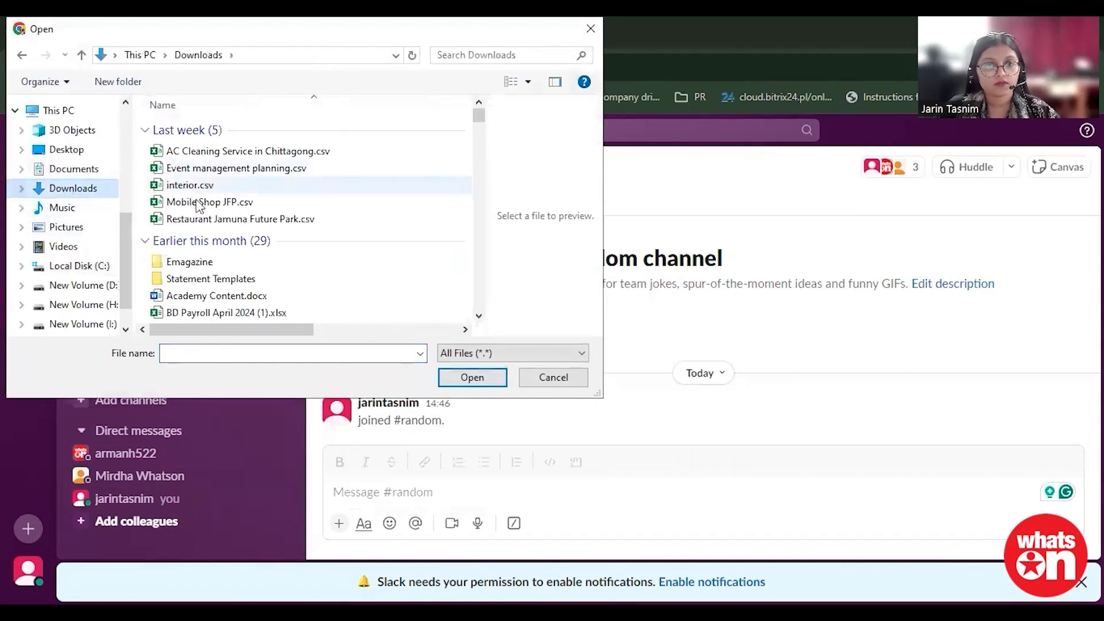
scroll(198, 279, down, 3)
scroll(198, 279, down, 1)
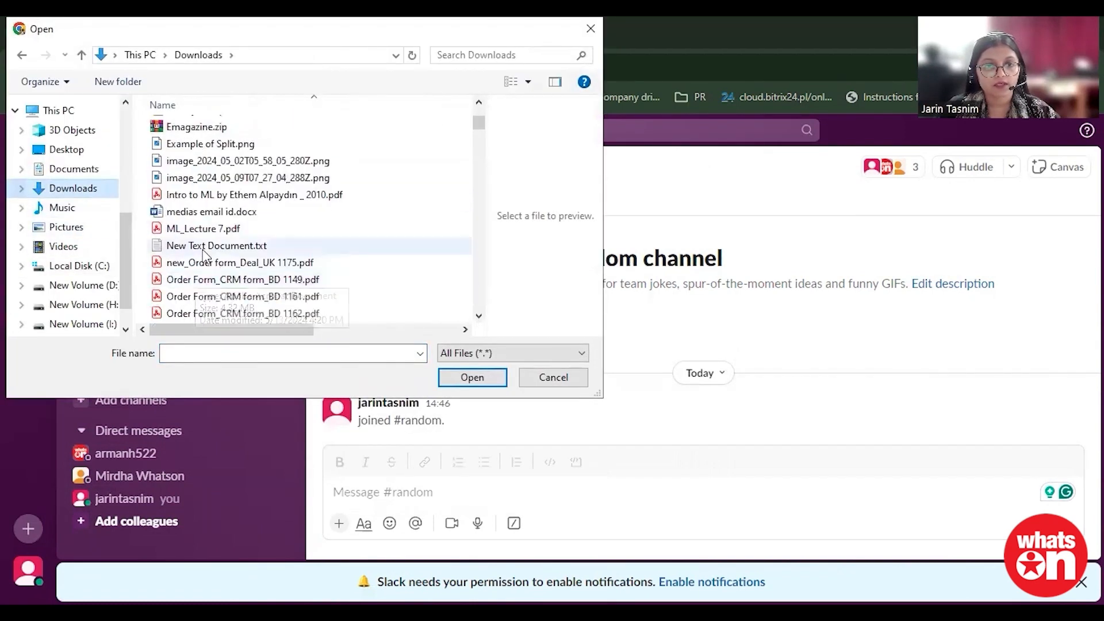
click(195, 164)
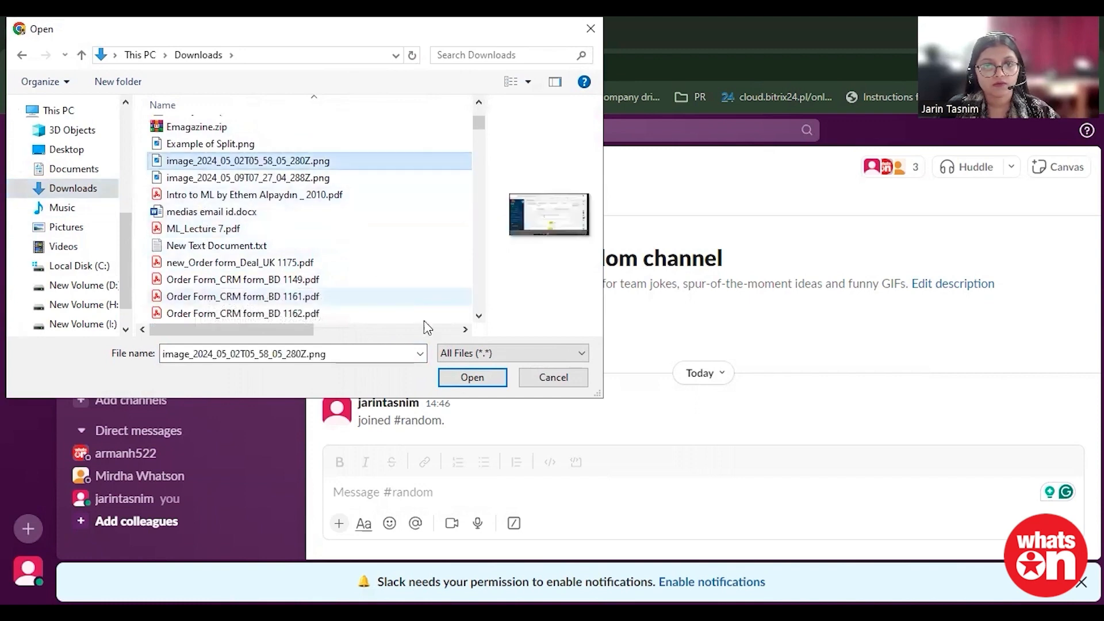
click(461, 380)
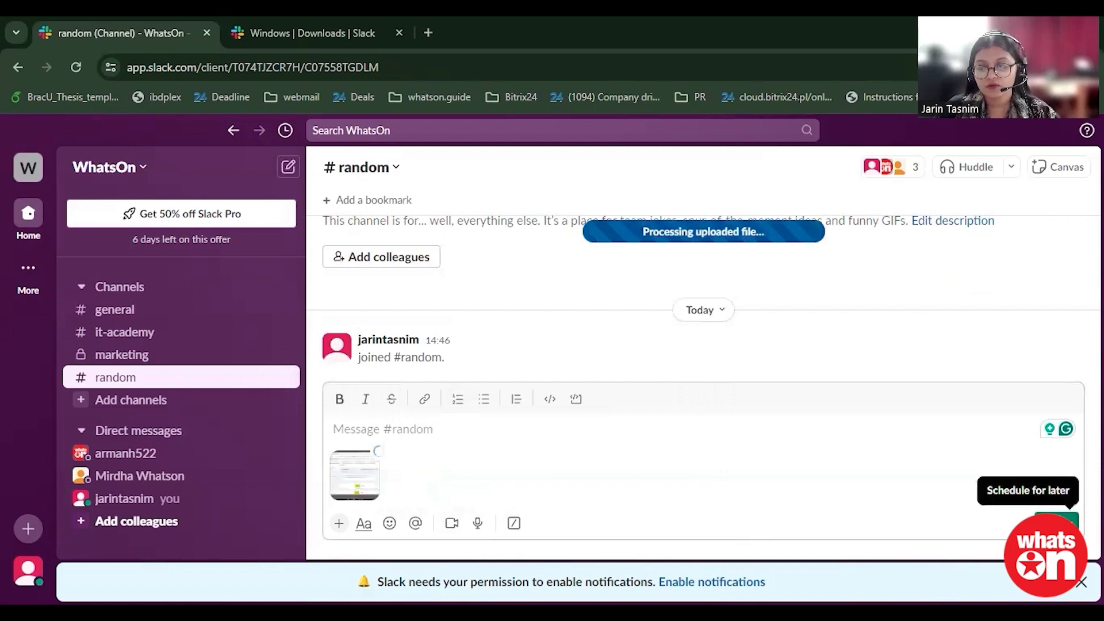
Step: Send the message with the attached image to the random channel
click(1076, 524)
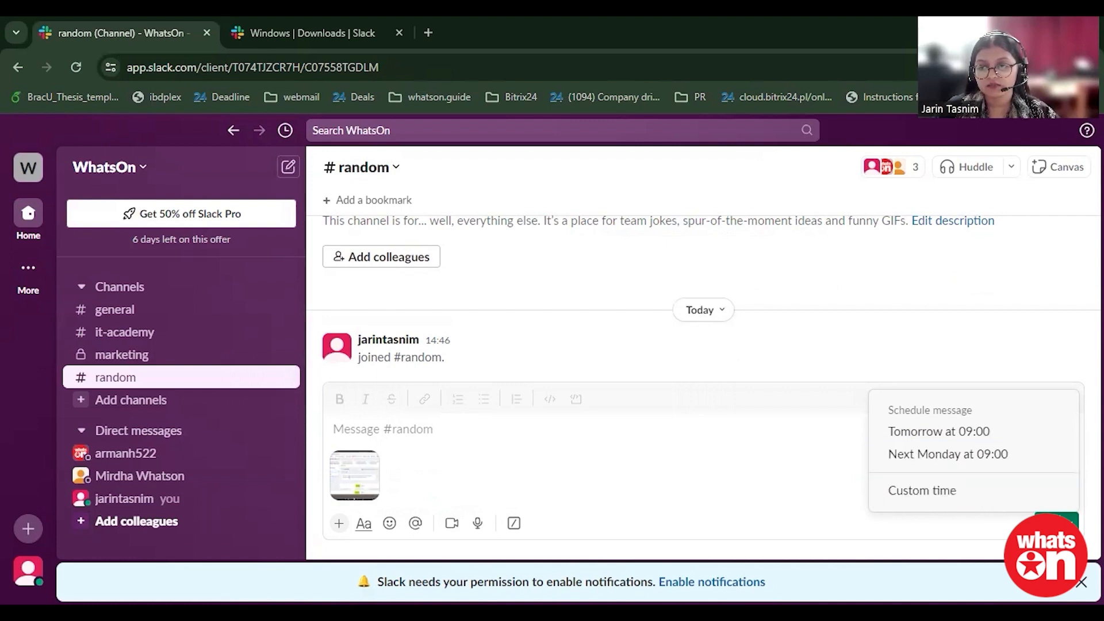
click(893, 533)
click(1053, 523)
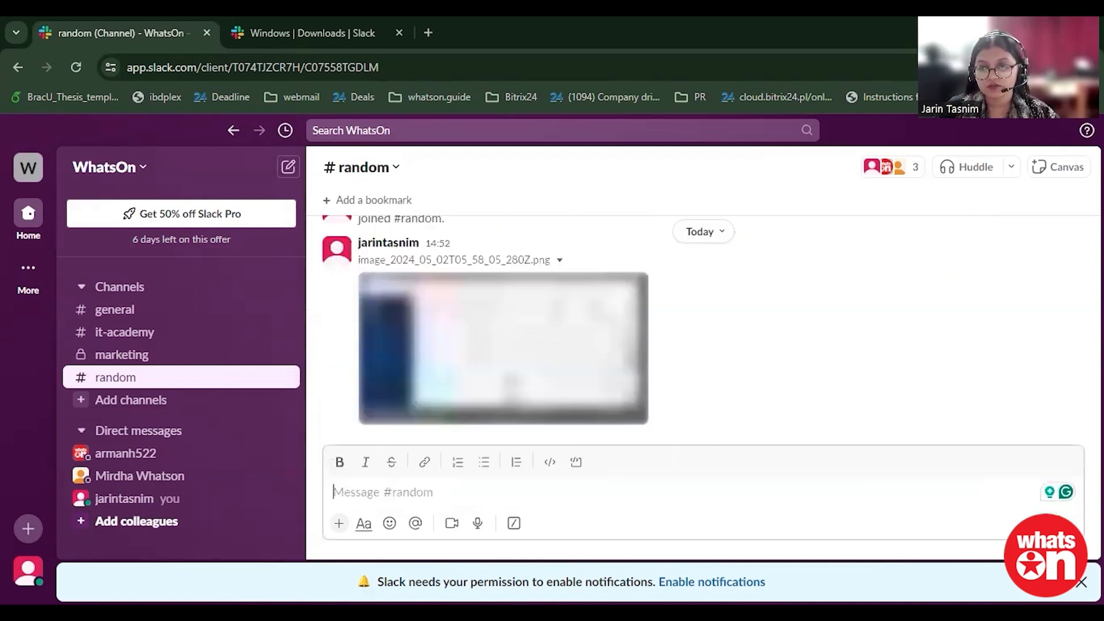
Step: Forward the posted image file to the random channel
scroll(559, 387, up, 2)
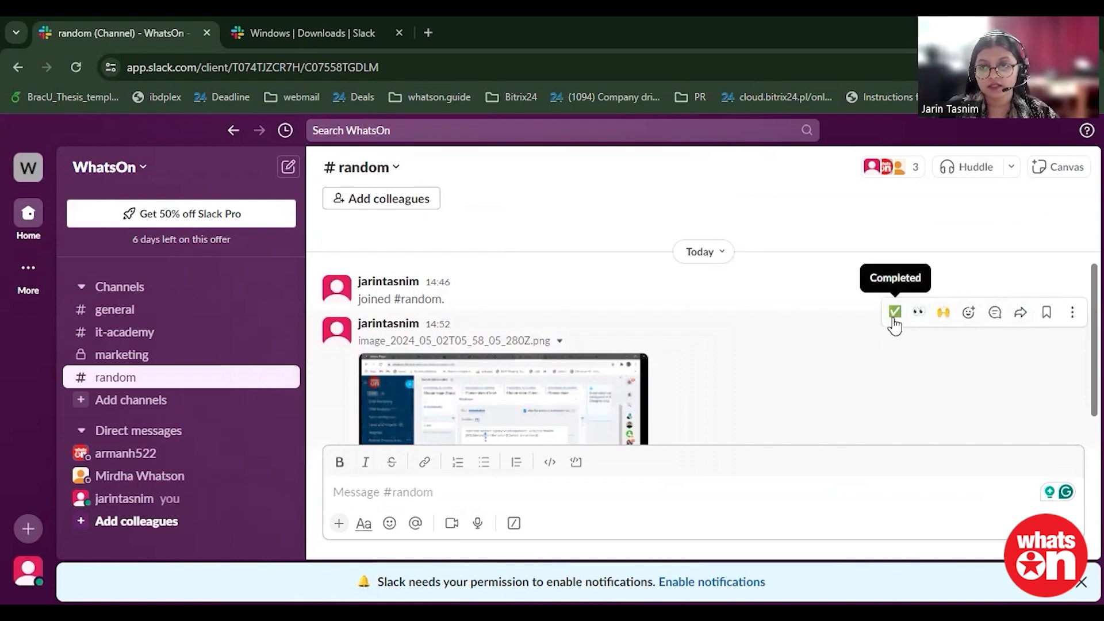
click(1018, 315)
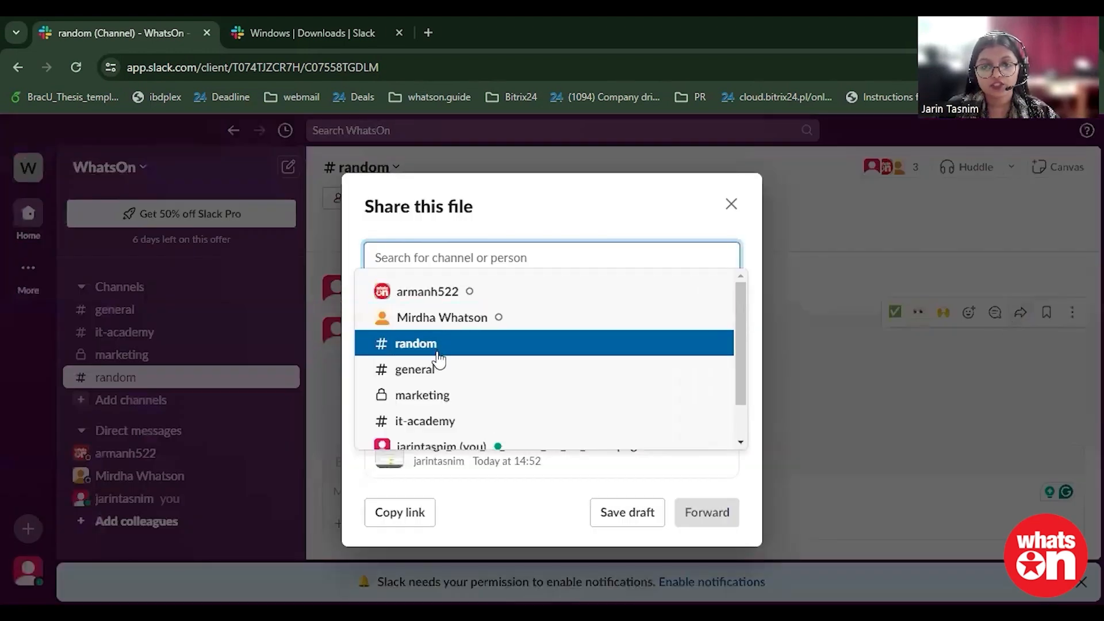
scroll(424, 364, down, 1)
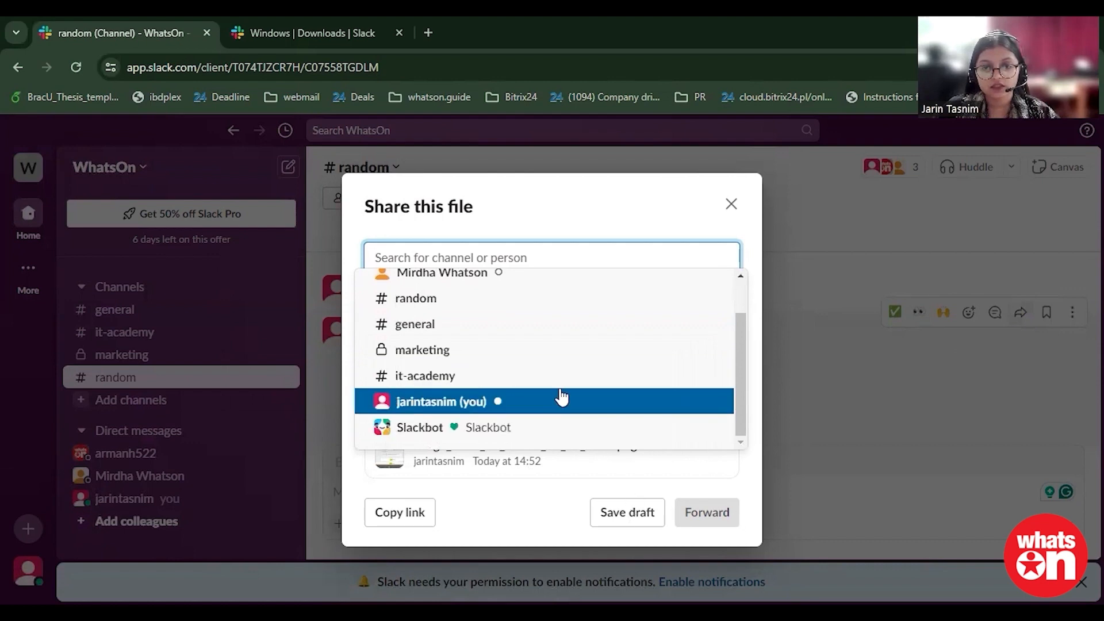
click(415, 297)
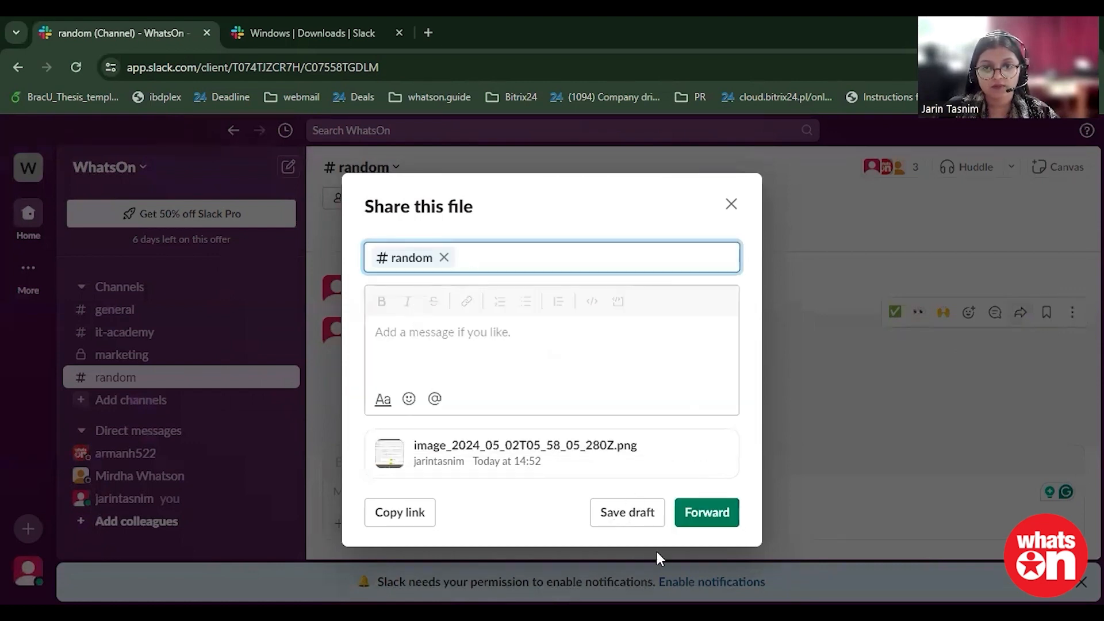
click(694, 514)
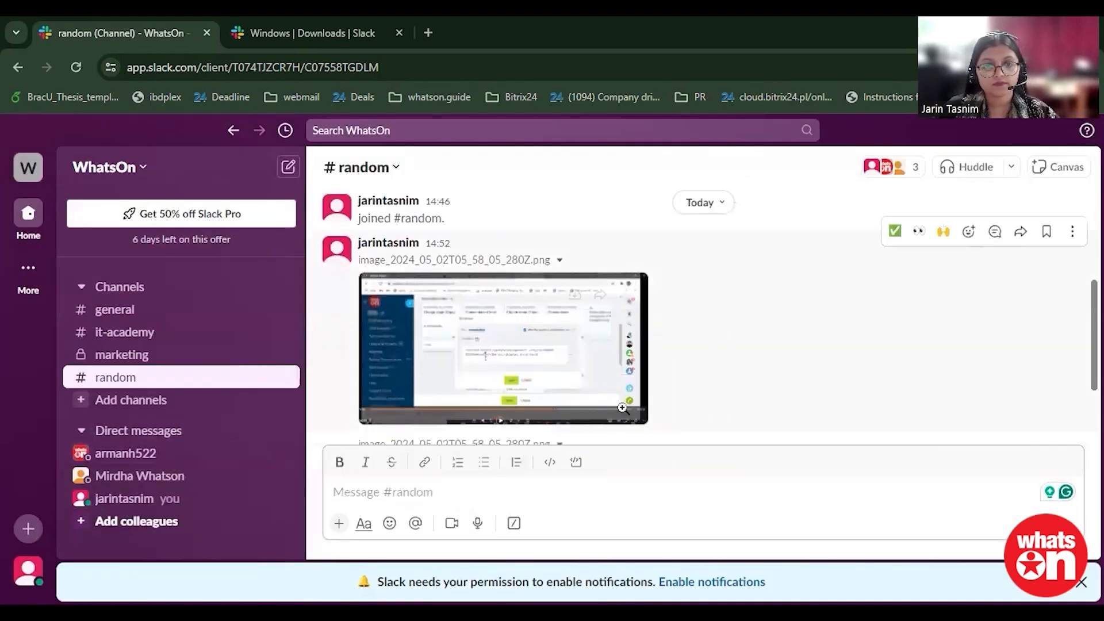
Step: Scroll through the random channel to review the posted and forwarded images
scroll(632, 410, down, 3)
scroll(621, 378, up, 5)
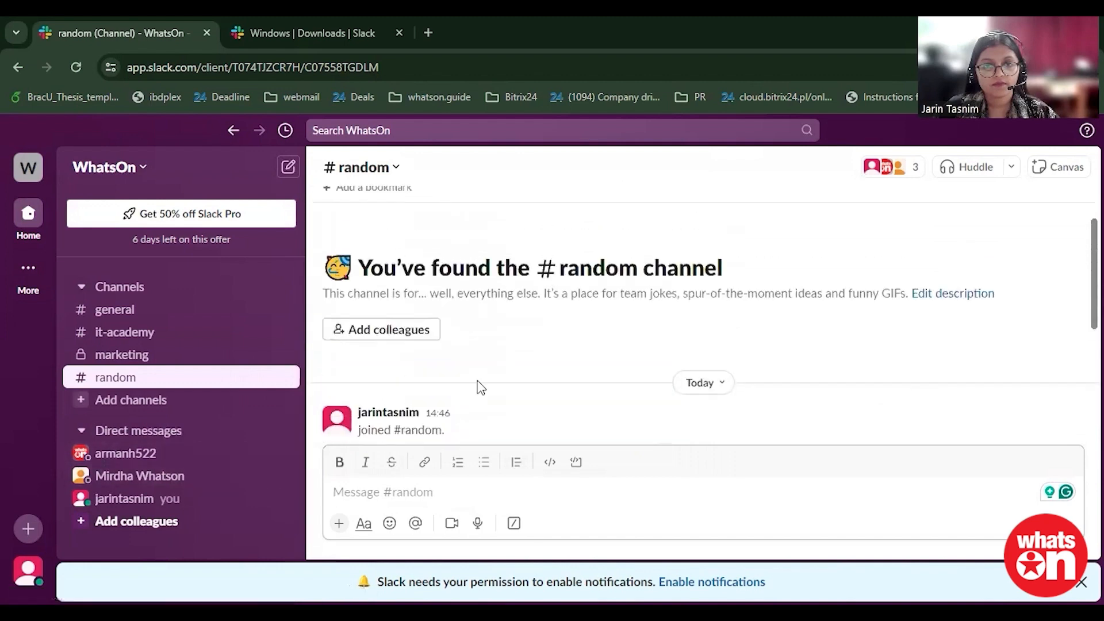
scroll(482, 388, down, 2)
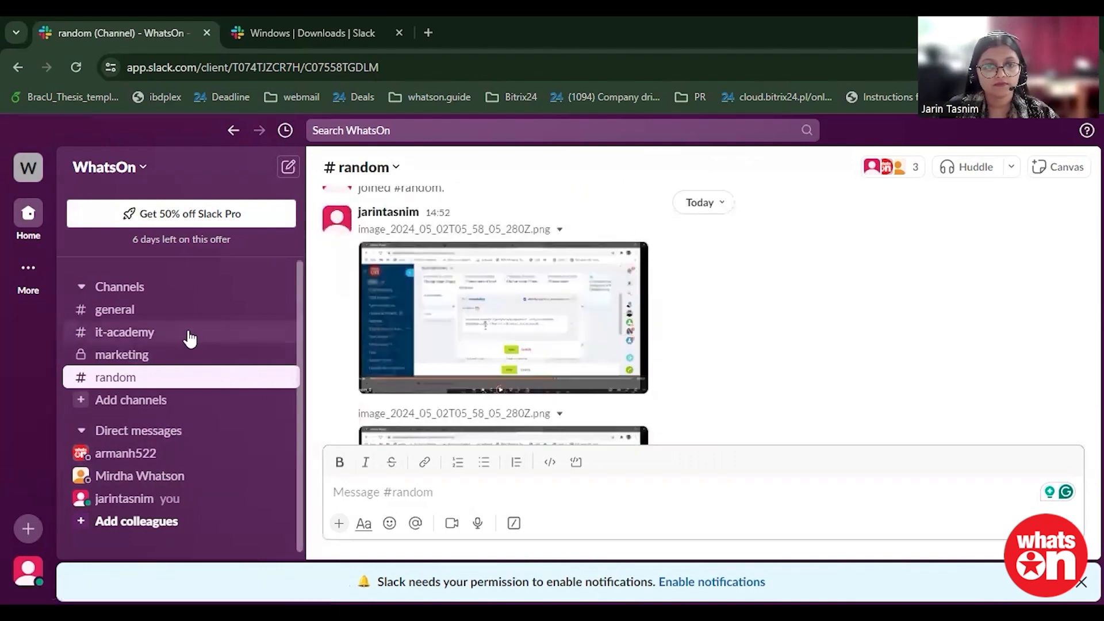
scroll(662, 345, down, 2)
scroll(801, 382, up, 3)
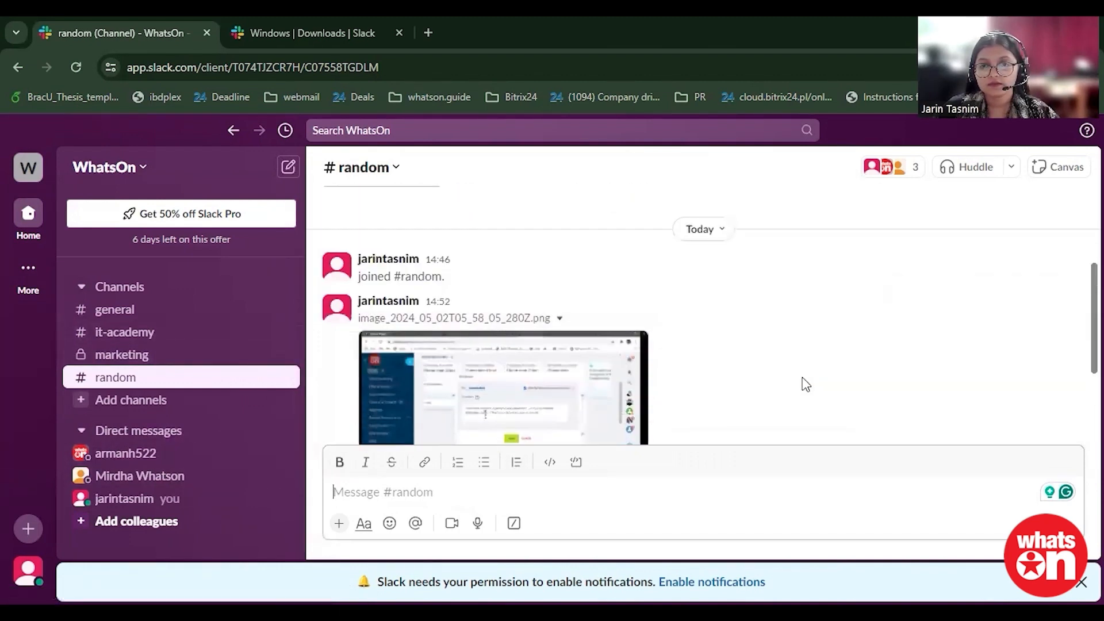
scroll(801, 382, down, 3)
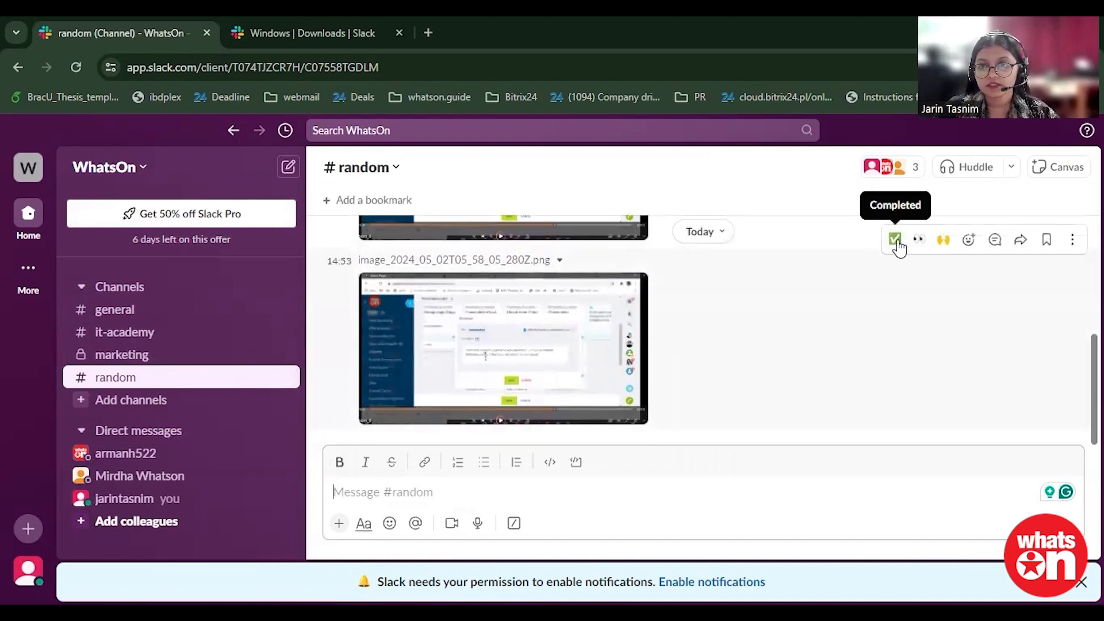
Step: Open the more-actions options of the forwarded image message and close them again
click(1070, 240)
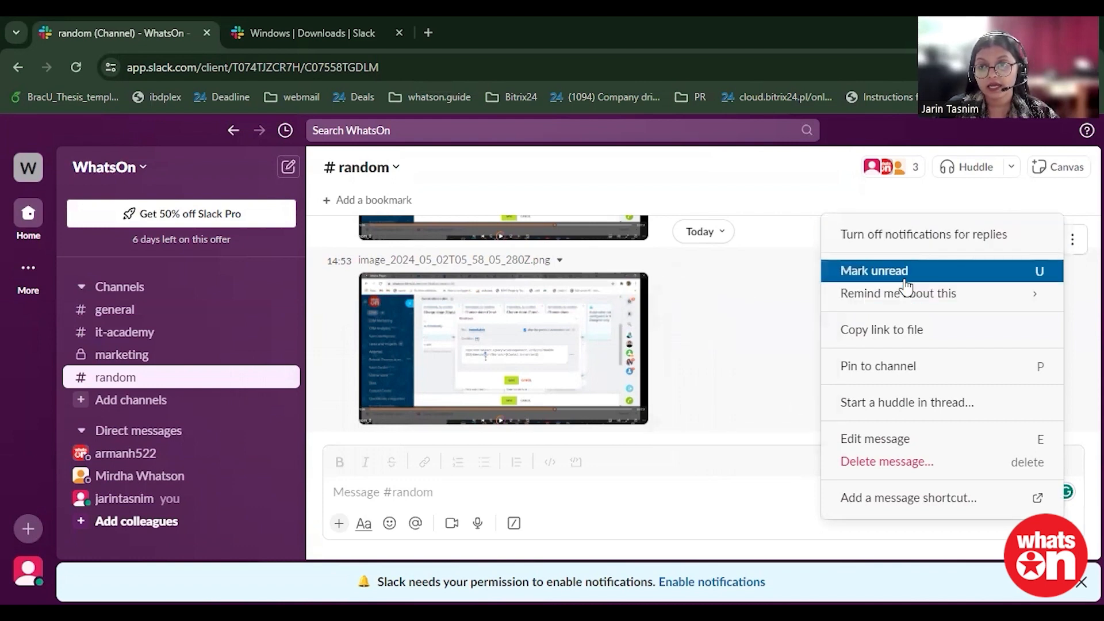
mouse_move(919, 299)
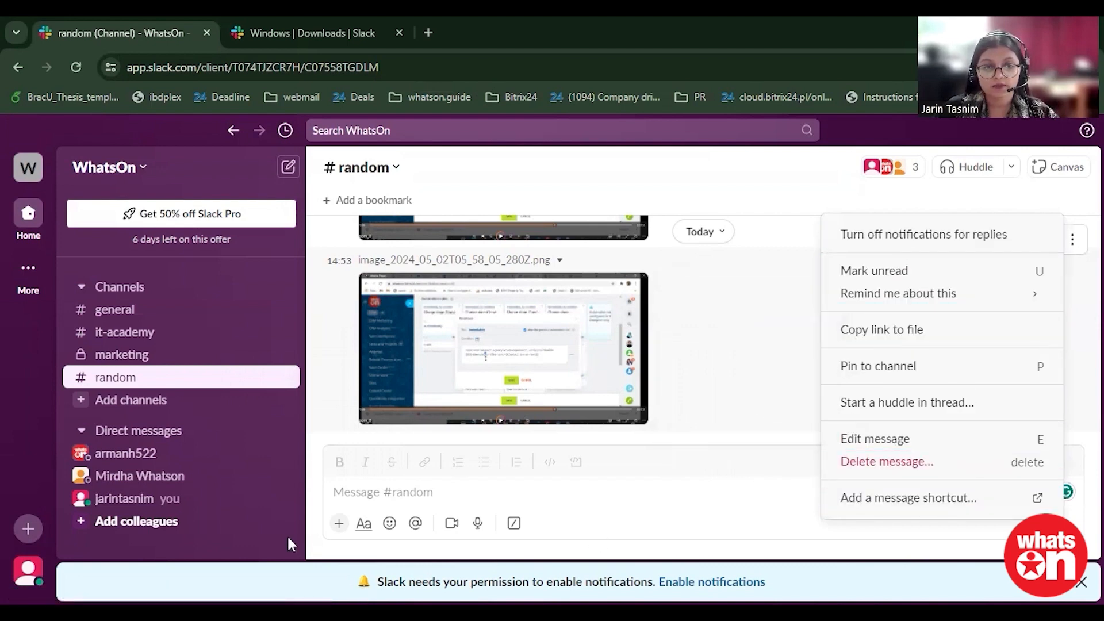
click(208, 515)
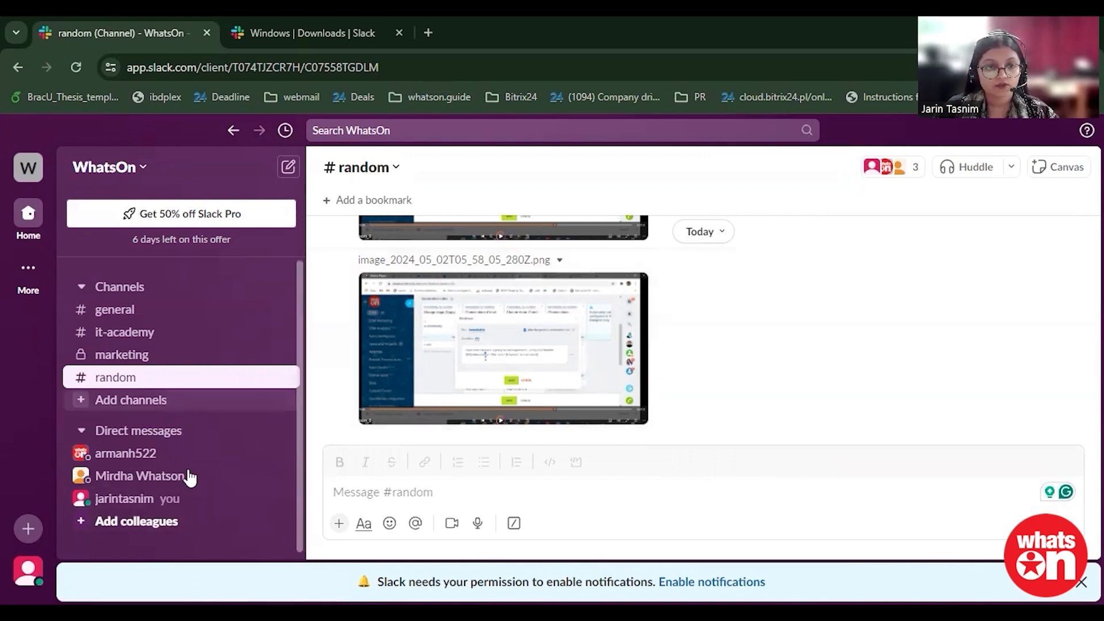